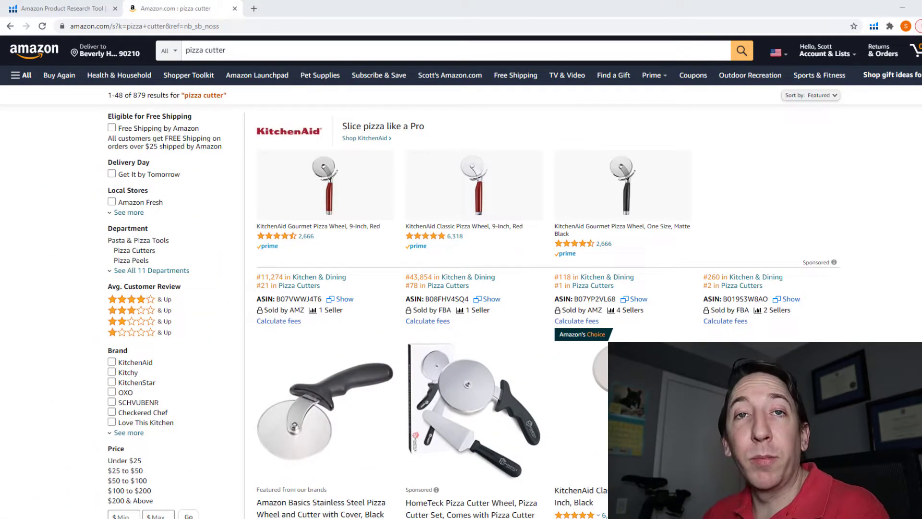
# Step: Glance at the Helium 10 download page, then run Xray on the pizza cutter results (96,253 searches, $763,278 revenue)
pyautogui.click(94, 5)
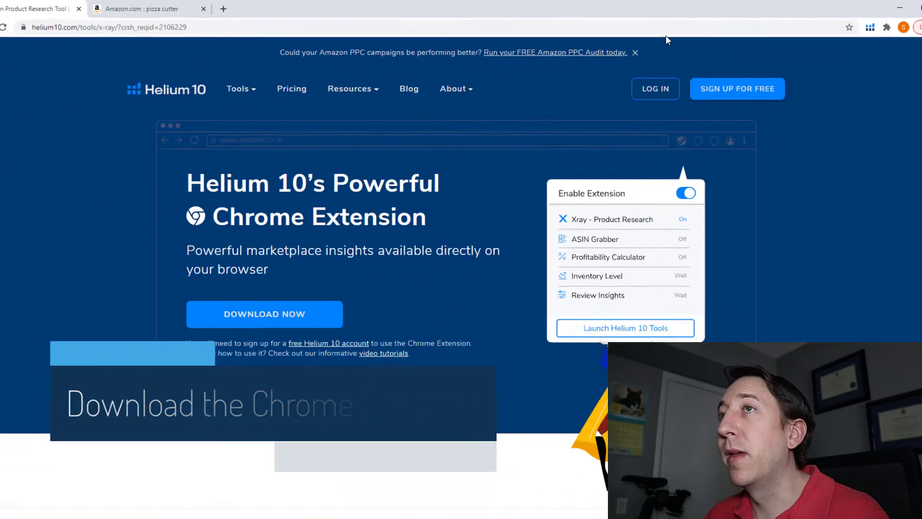
pyautogui.click(144, 8)
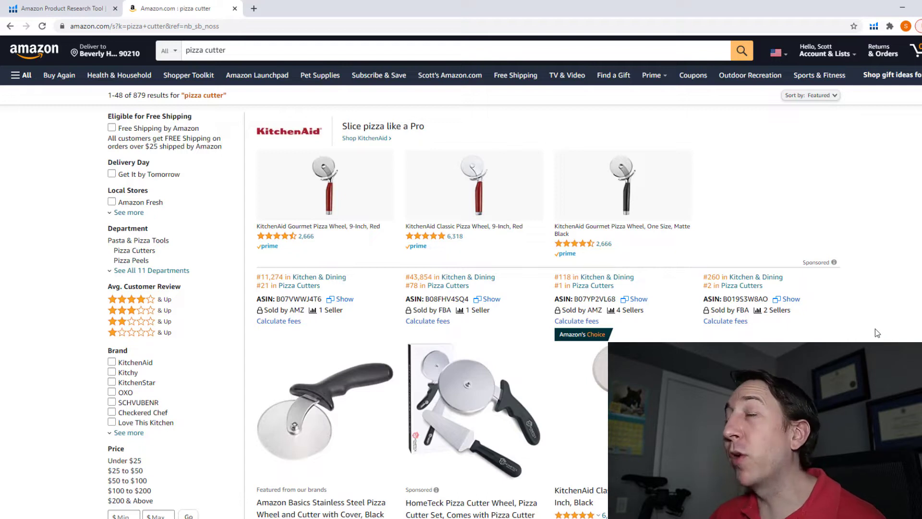
pyautogui.click(875, 26)
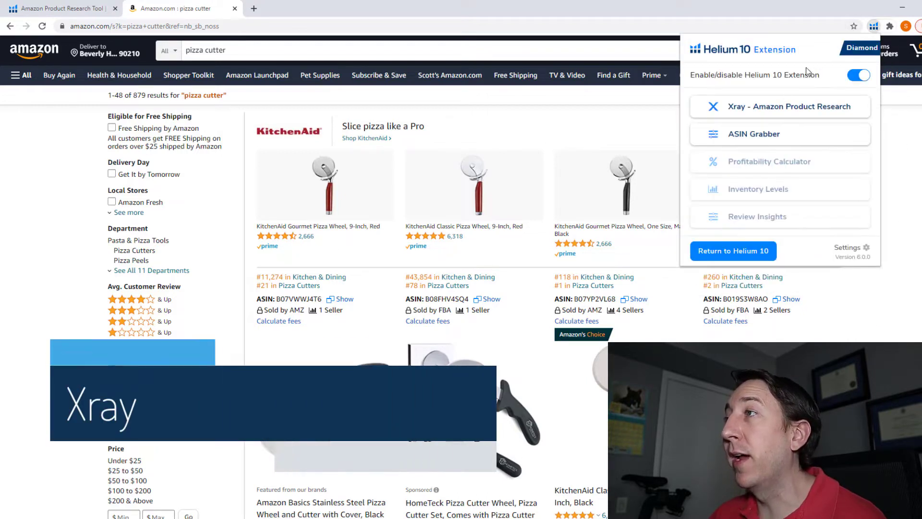
pyautogui.click(769, 70)
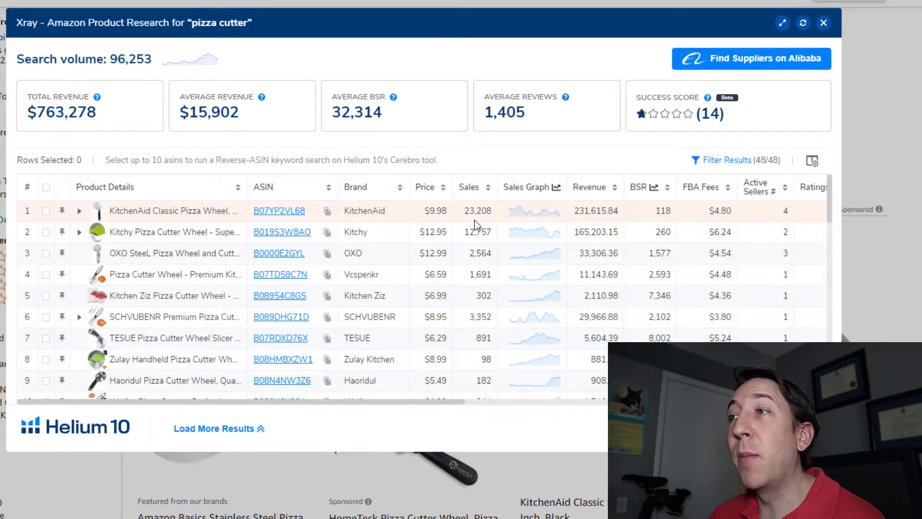
pyautogui.click(538, 216)
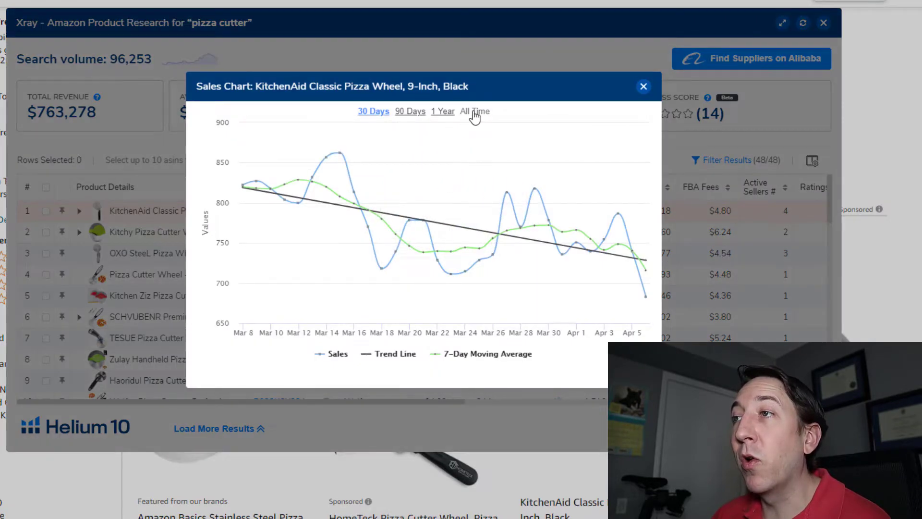
pyautogui.click(474, 112)
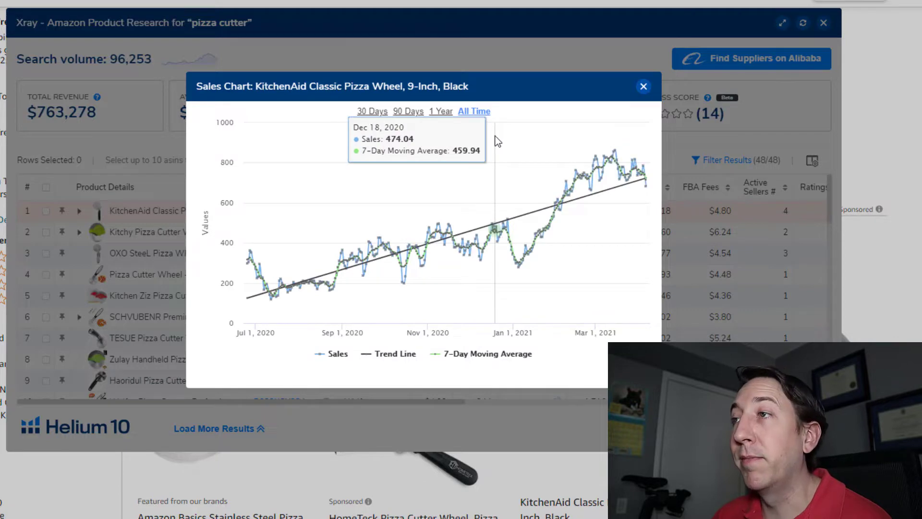
pyautogui.click(352, 400)
pyautogui.moveTo(353, 399); pyautogui.dragTo(552, 396)
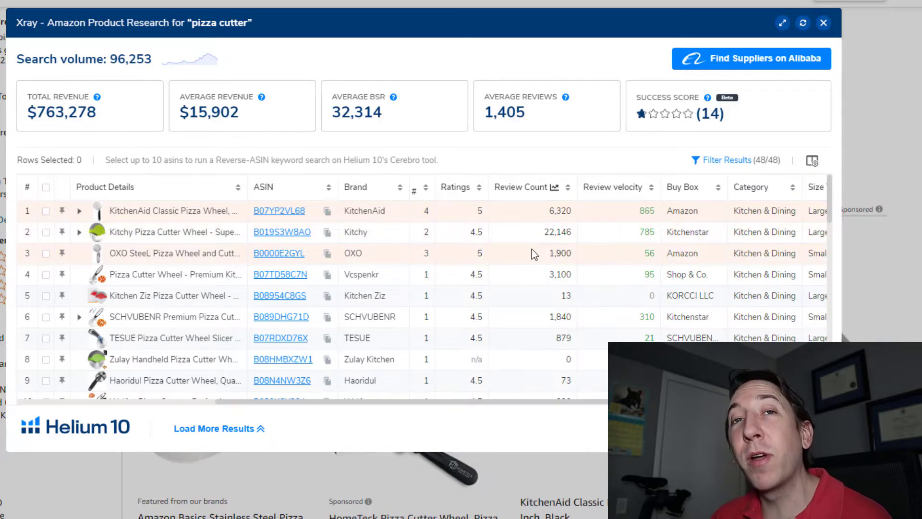
pyautogui.moveTo(628, 400); pyautogui.dragTo(485, 399)
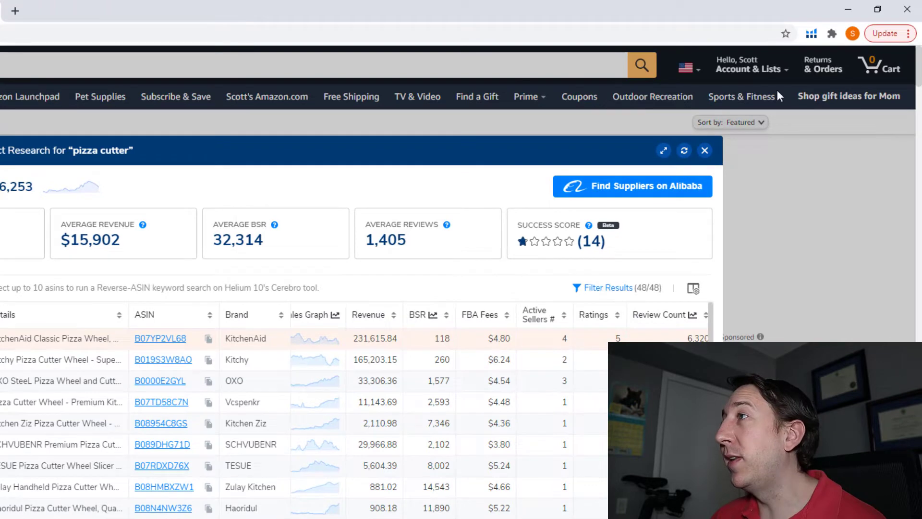
# Step: Save a two-factor success score with Revenue 5000 and Reviews 75, then return to the pizza cutter results
pyautogui.click(811, 33)
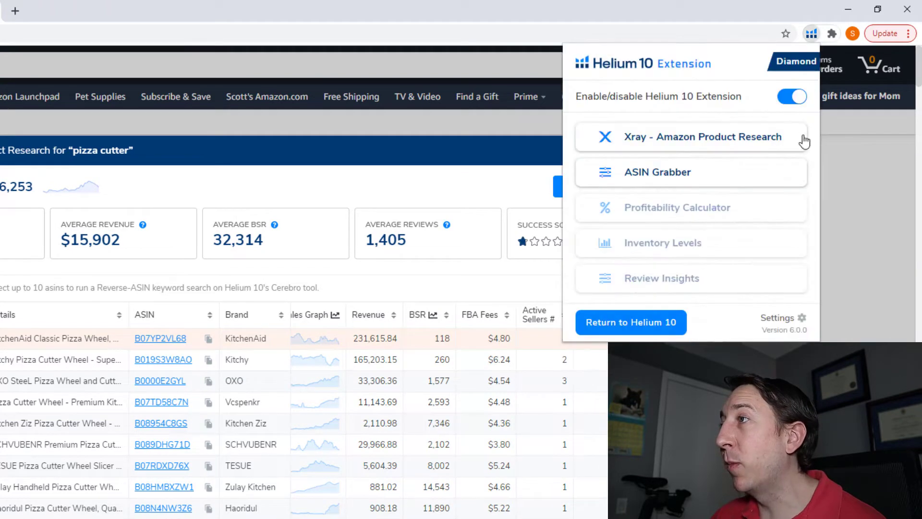
pyautogui.click(789, 320)
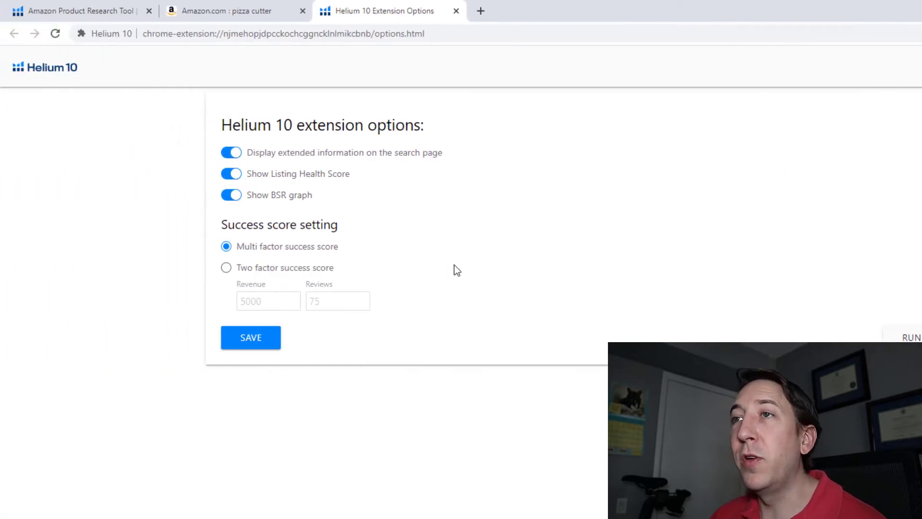
pyautogui.click(260, 271)
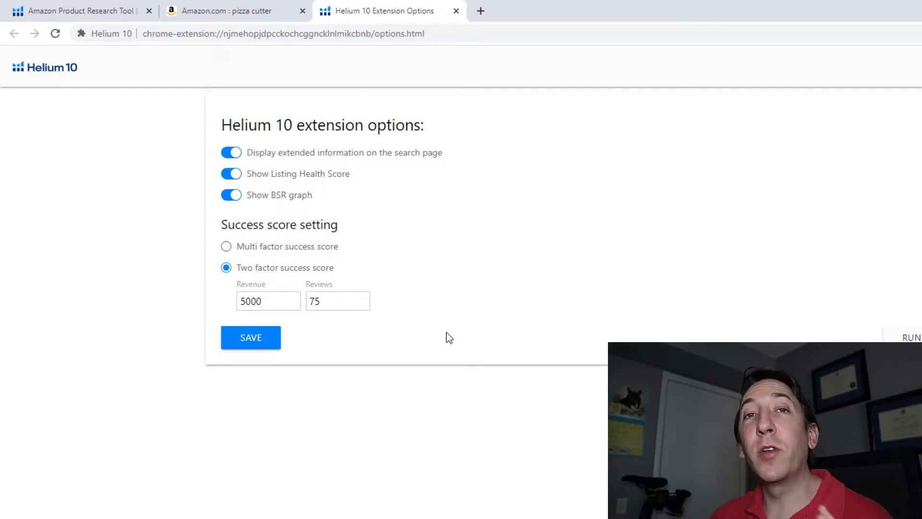
pyautogui.doubleClick(281, 302)
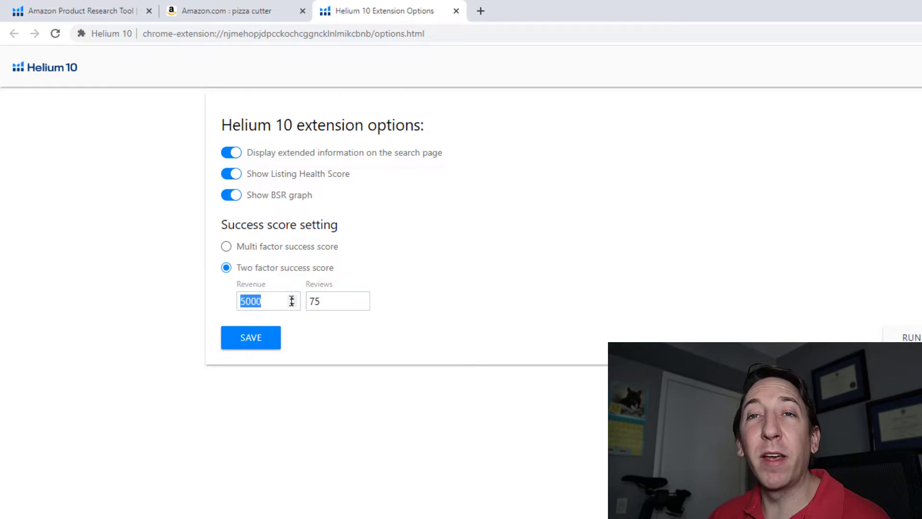
pyautogui.doubleClick(333, 300)
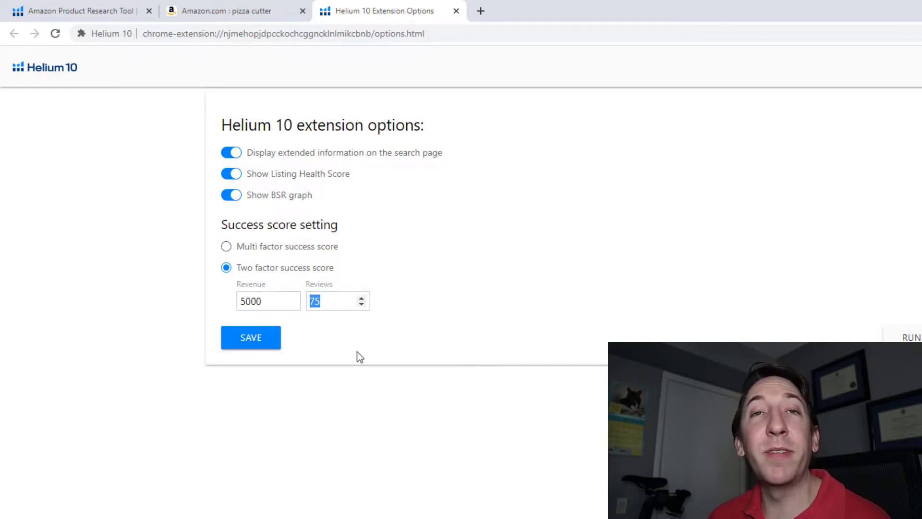
pyautogui.click(253, 338)
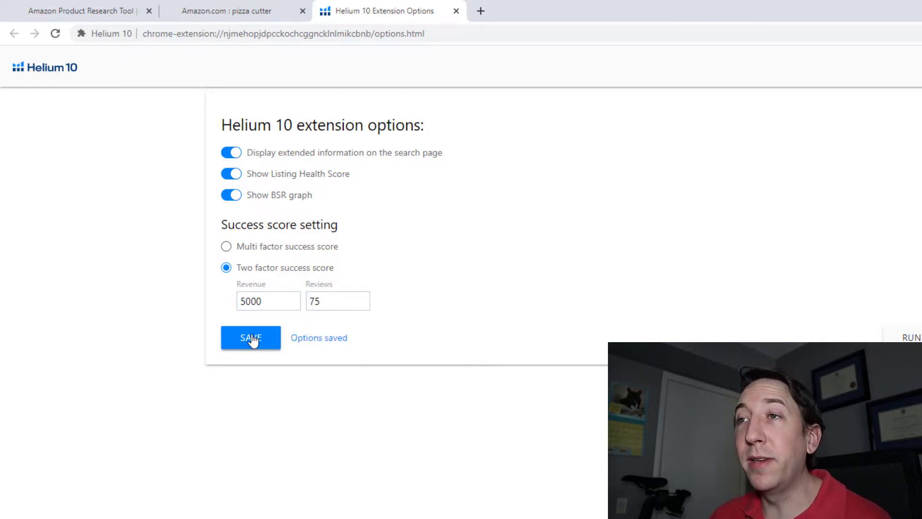
pyautogui.click(205, 9)
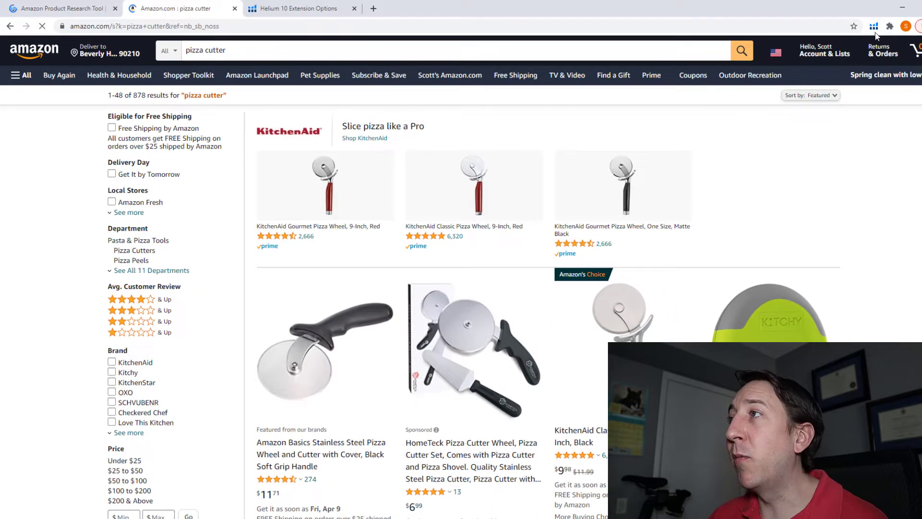
# Step: Rerun Xray on the pizza cutter results and inspect the new success scores of 6 and 3
pyautogui.click(874, 27)
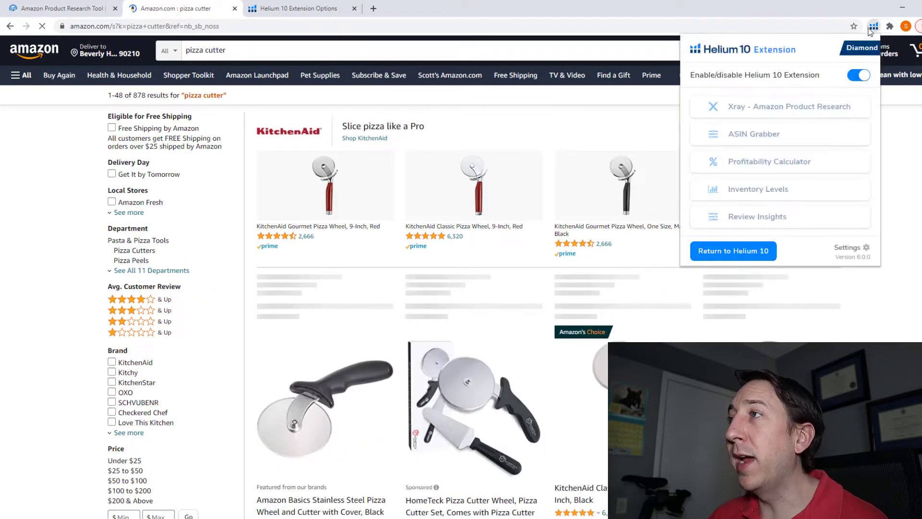
pyautogui.click(782, 105)
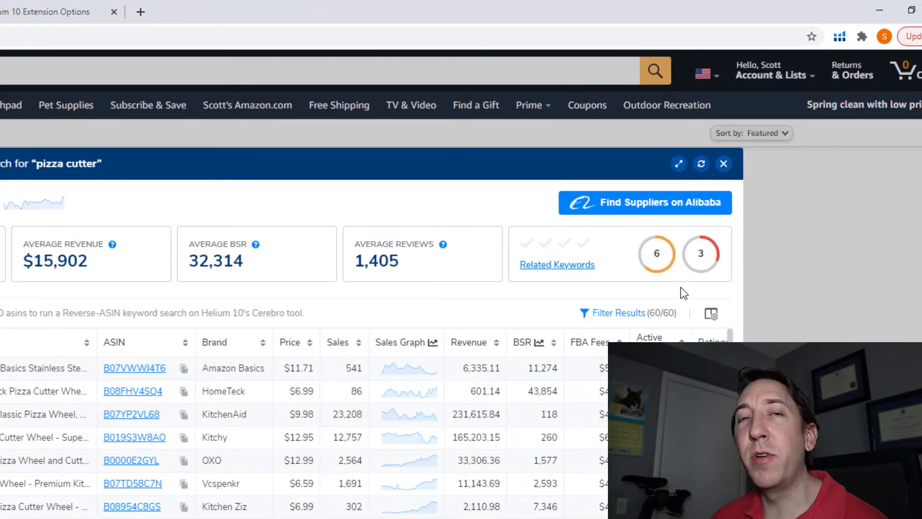
pyautogui.moveTo(660, 258)
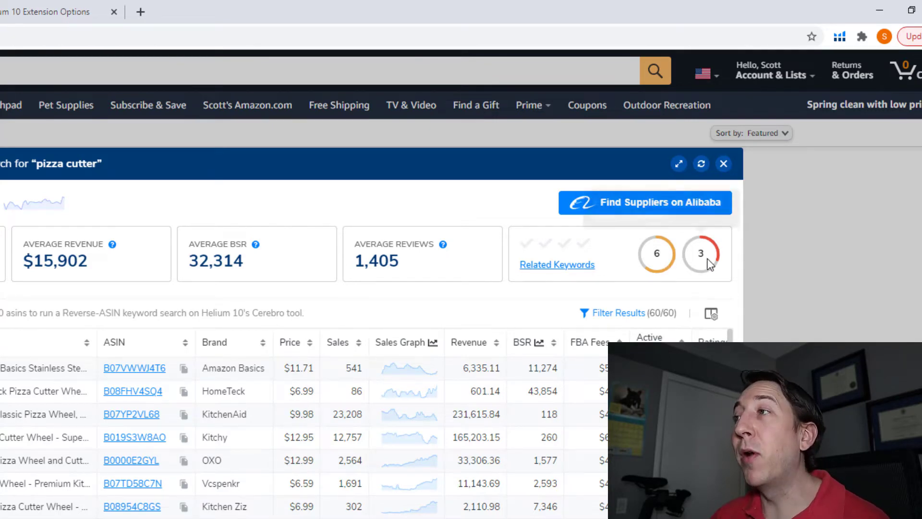
pyautogui.moveTo(708, 263)
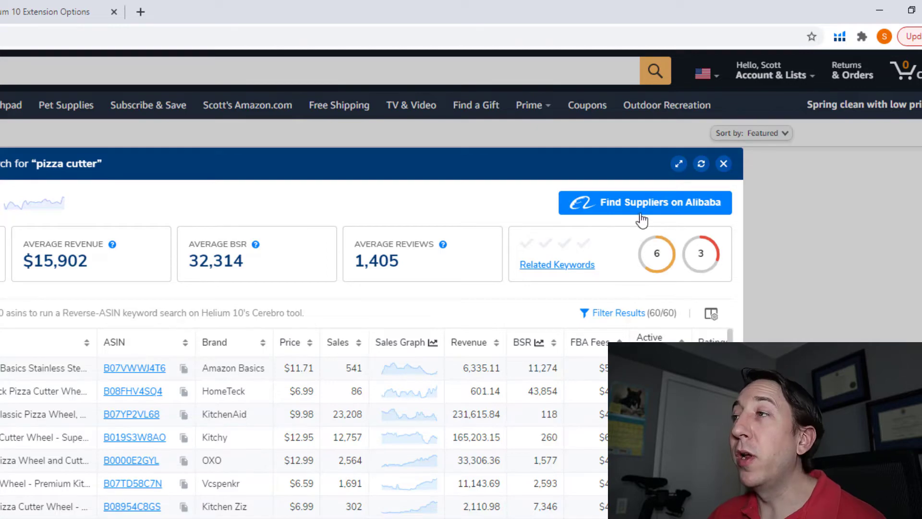
# Step: Open the Alibaba pizza cutter suppliers list and try its minimum Price, MOQ and Vendor Rating filters
pyautogui.click(641, 211)
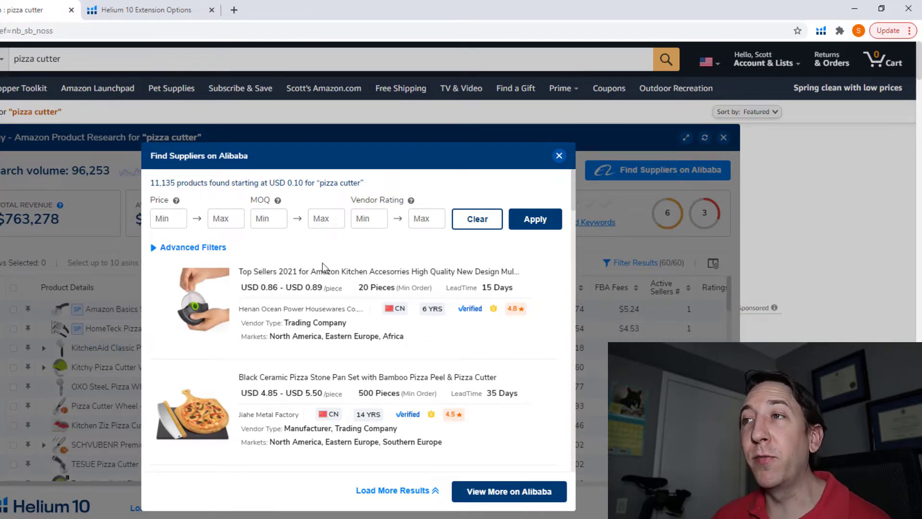
pyautogui.click(162, 218)
pyautogui.click(276, 220)
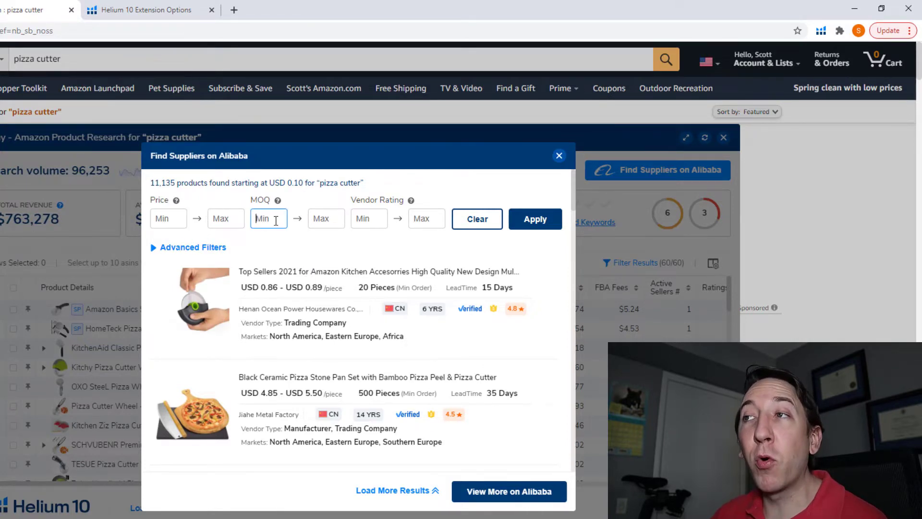
pyautogui.click(368, 220)
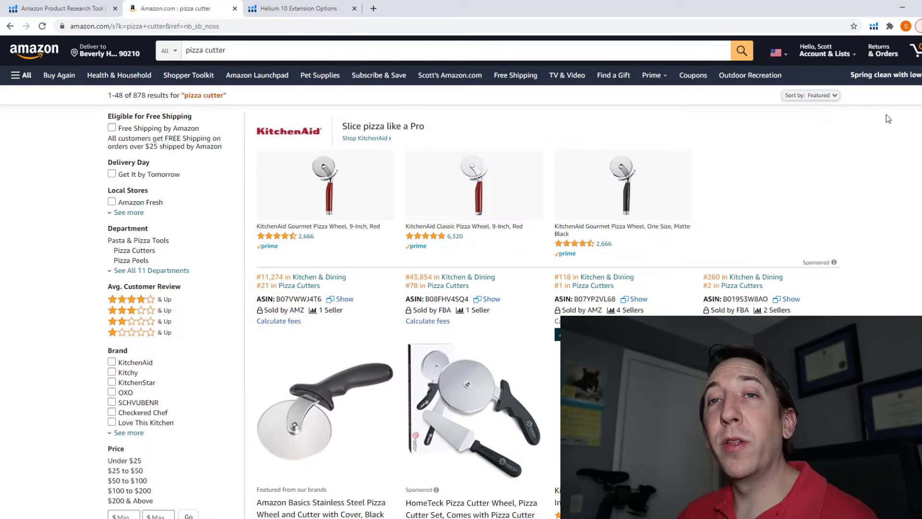
# Step: Run ASIN Grabber on the pizza cutter results and scroll through the grabbed ASIN table
pyautogui.click(874, 26)
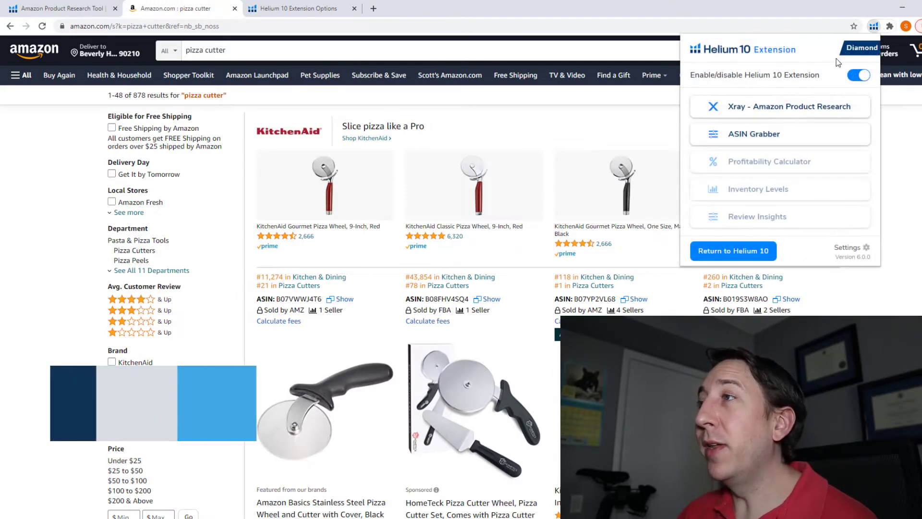
pyautogui.click(790, 134)
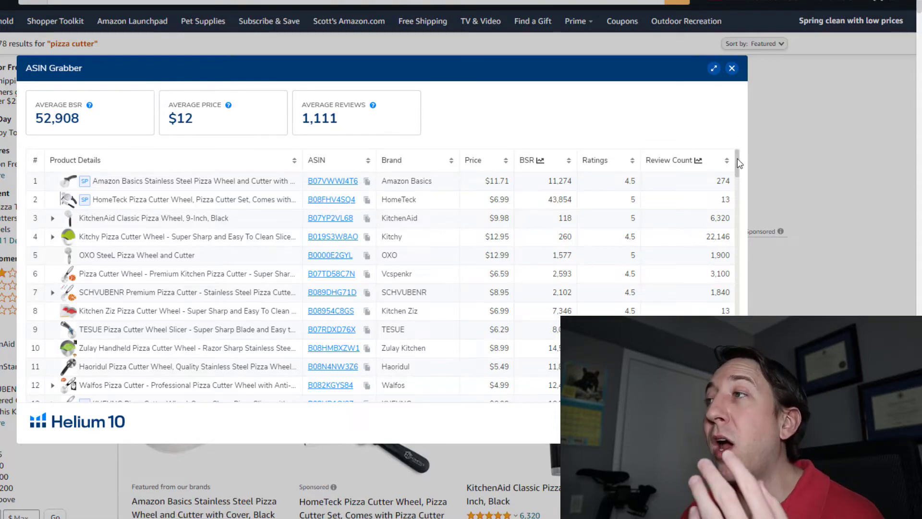
pyautogui.moveTo(737, 158); pyautogui.dragTo(740, 382)
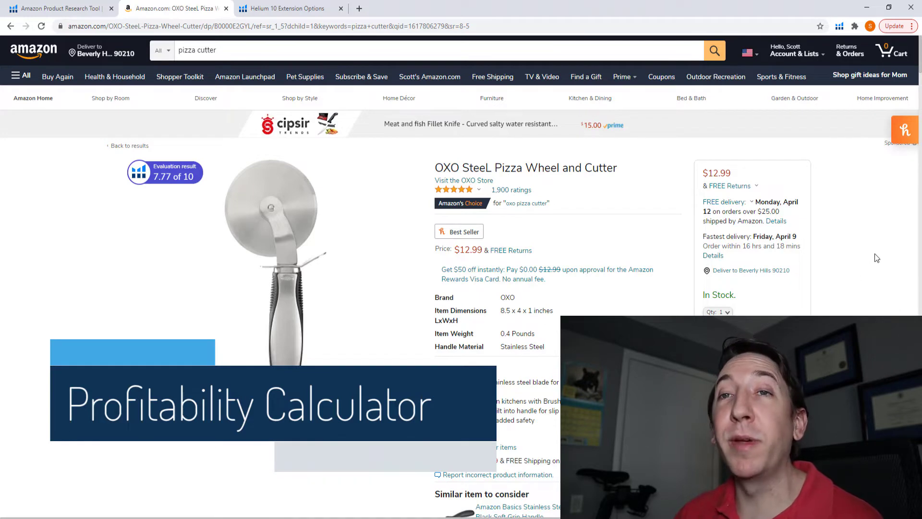
pyautogui.click(839, 26)
pyautogui.click(735, 160)
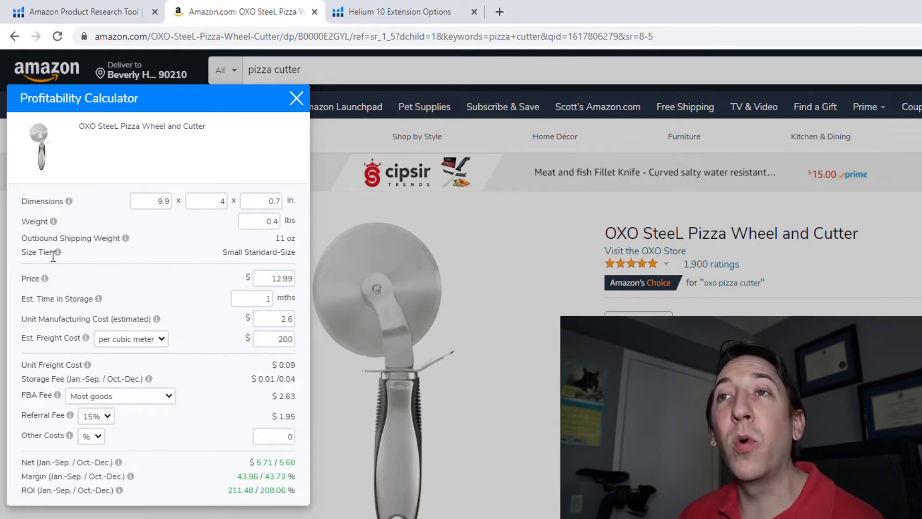
pyautogui.moveTo(227, 252); pyautogui.dragTo(291, 251)
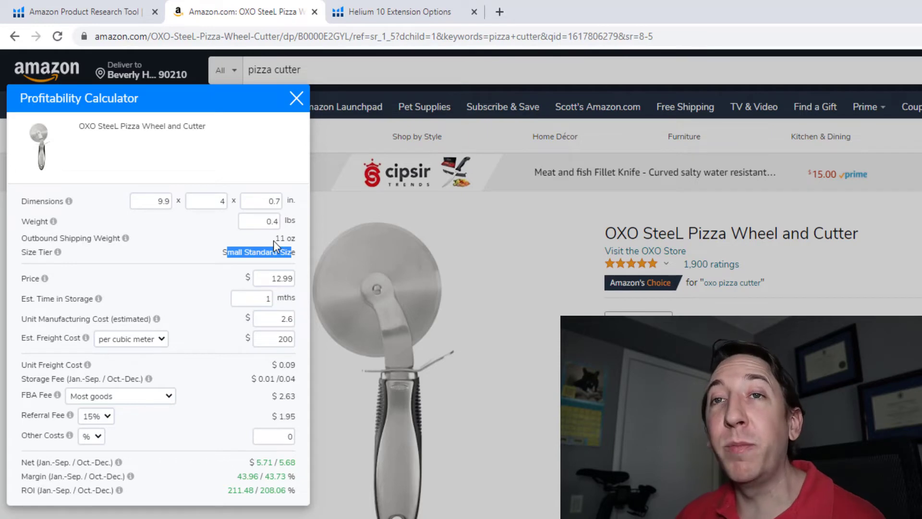
pyautogui.doubleClick(274, 279)
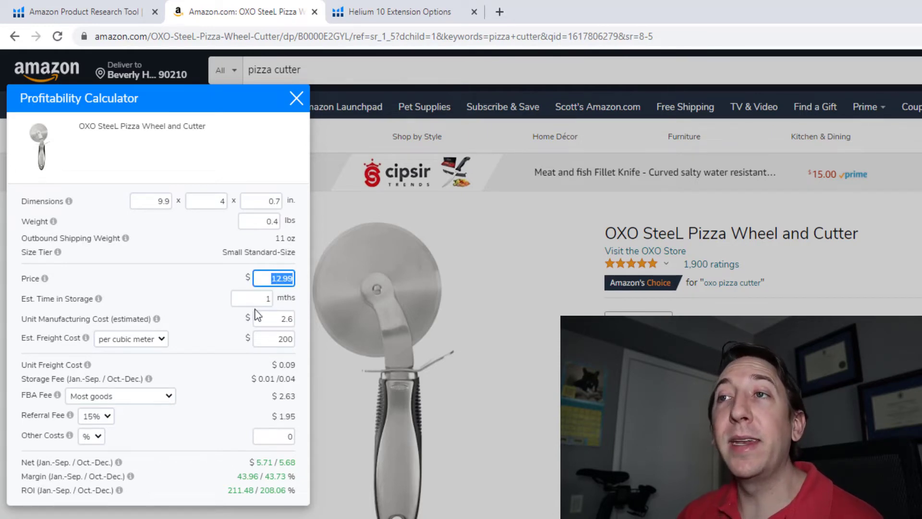
pyautogui.moveTo(260, 318); pyautogui.dragTo(289, 317)
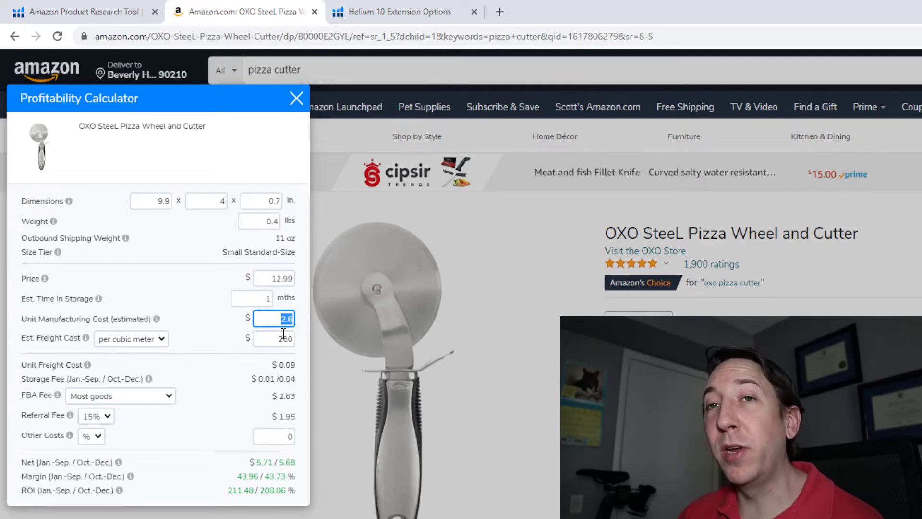
pyautogui.click(215, 325)
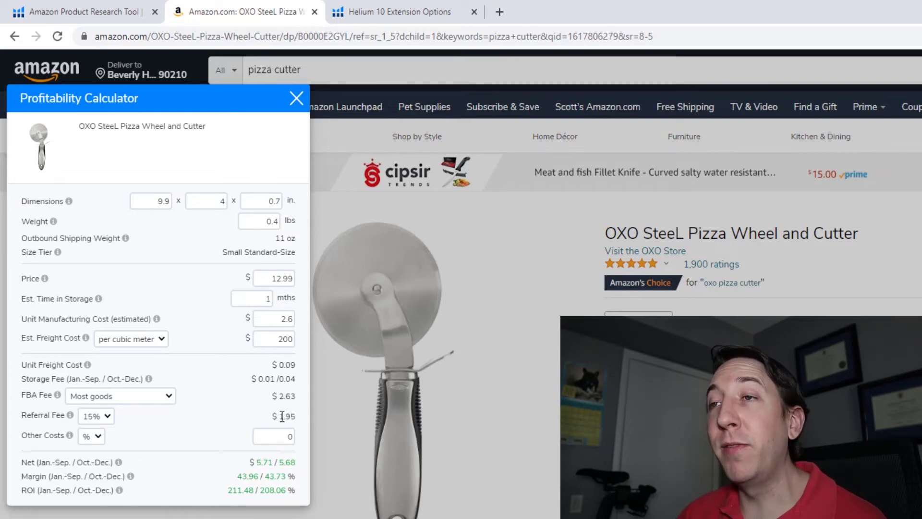
pyautogui.moveTo(279, 462); pyautogui.dragTo(295, 462)
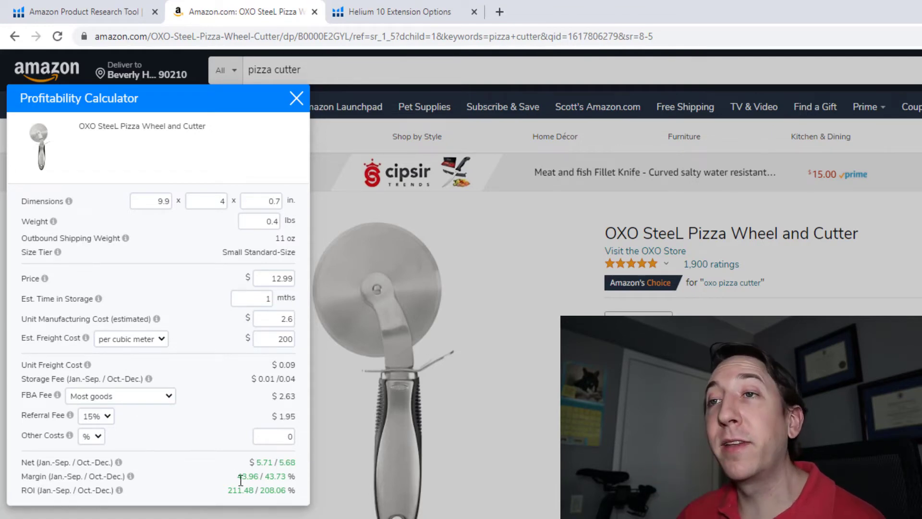
pyautogui.moveTo(239, 476); pyautogui.dragTo(258, 476)
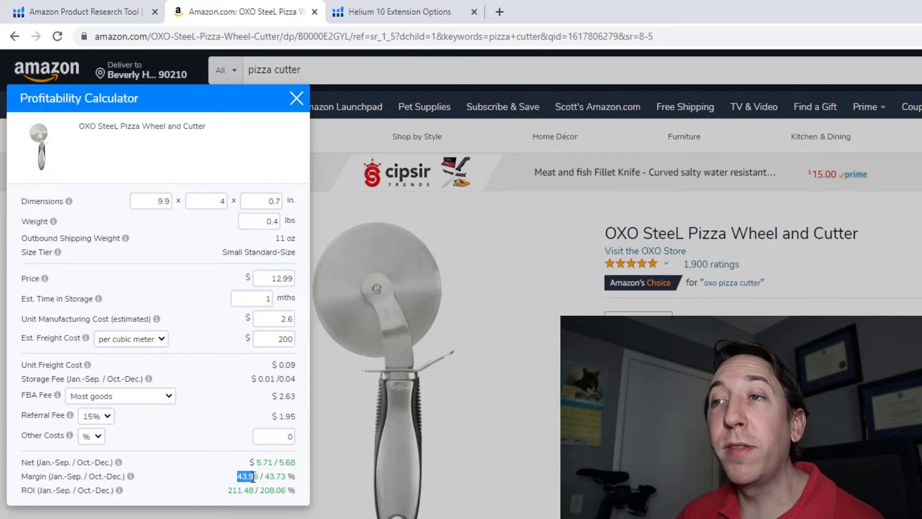
pyautogui.click(192, 449)
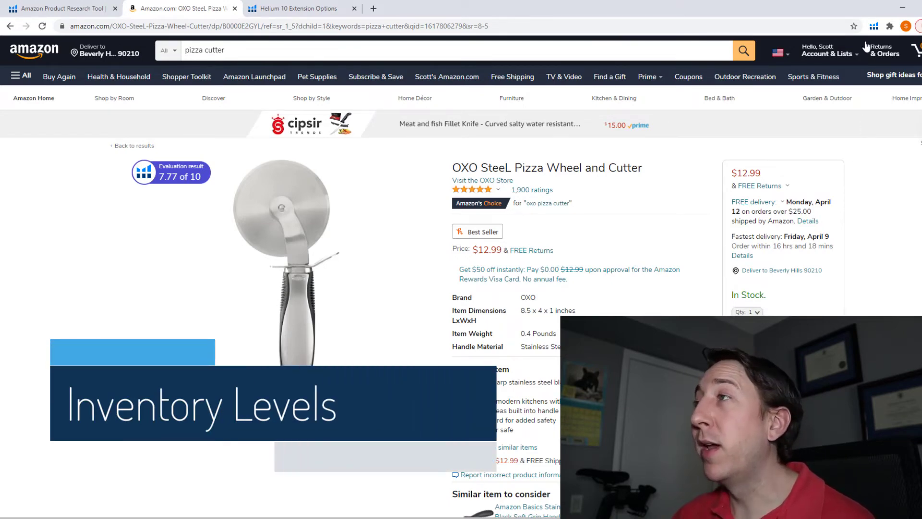
# Step: Show Inventory Levels for the OXO pizza wheel: three sellers at $12.99 holding 5, 25 and 4 units
pyautogui.click(873, 27)
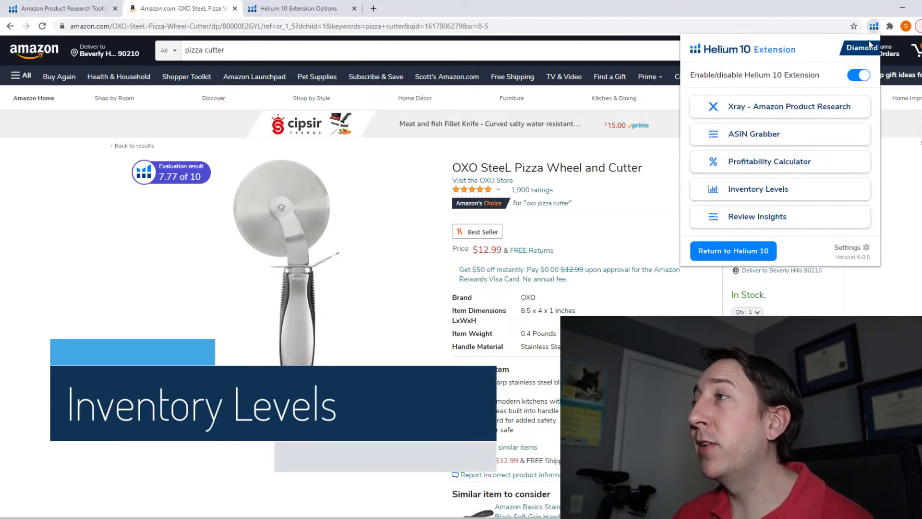
pyautogui.click(789, 188)
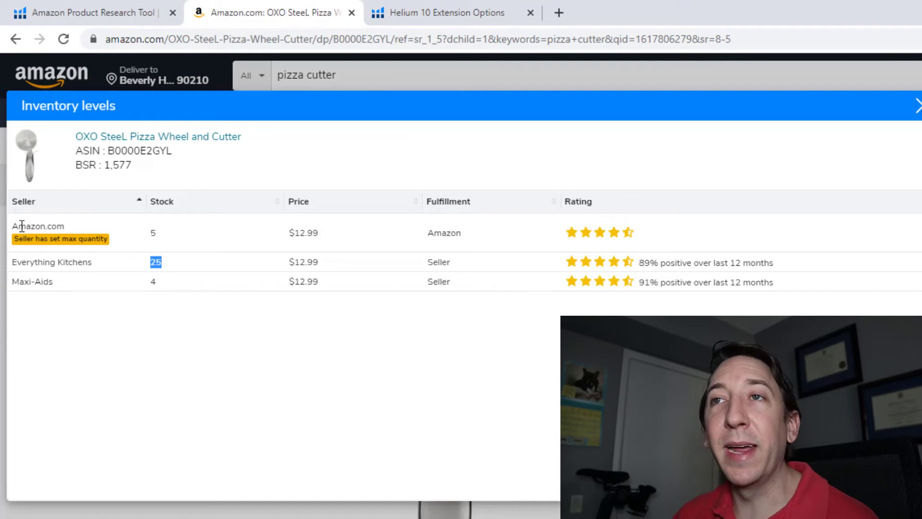
pyautogui.moveTo(15, 225); pyautogui.dragTo(58, 222)
pyautogui.click(64, 224)
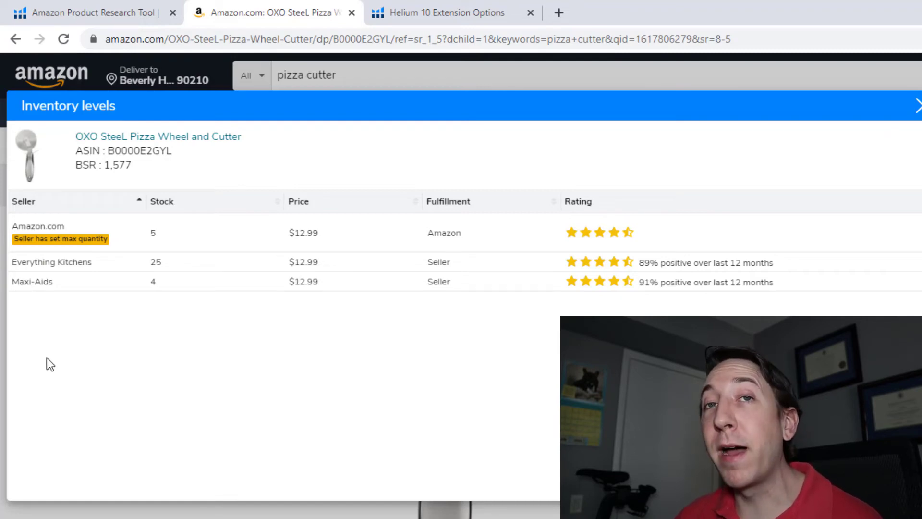
pyautogui.click(151, 244)
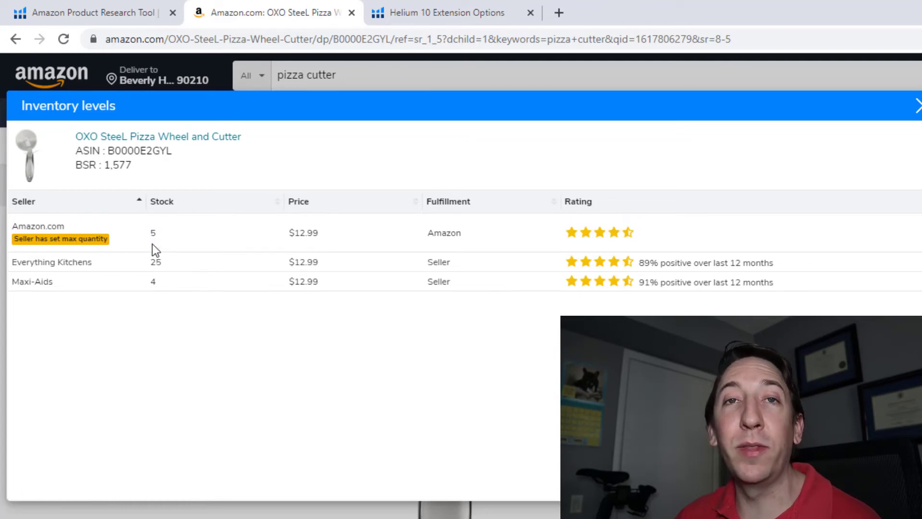